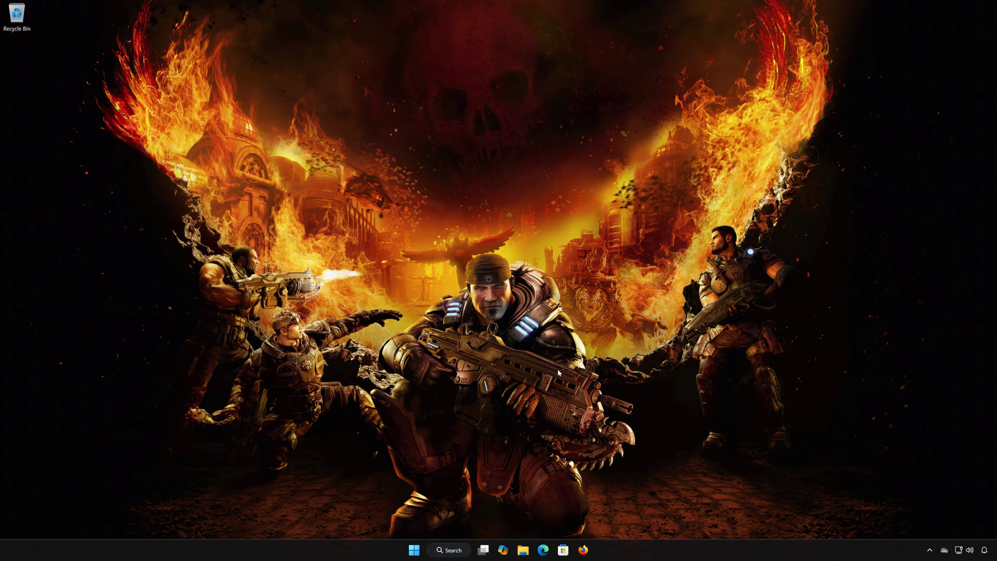
# Step: Launch Command Prompt as administrator from a Start menu search for cmd, approving the UAC prompt
pyautogui.click(411, 553)
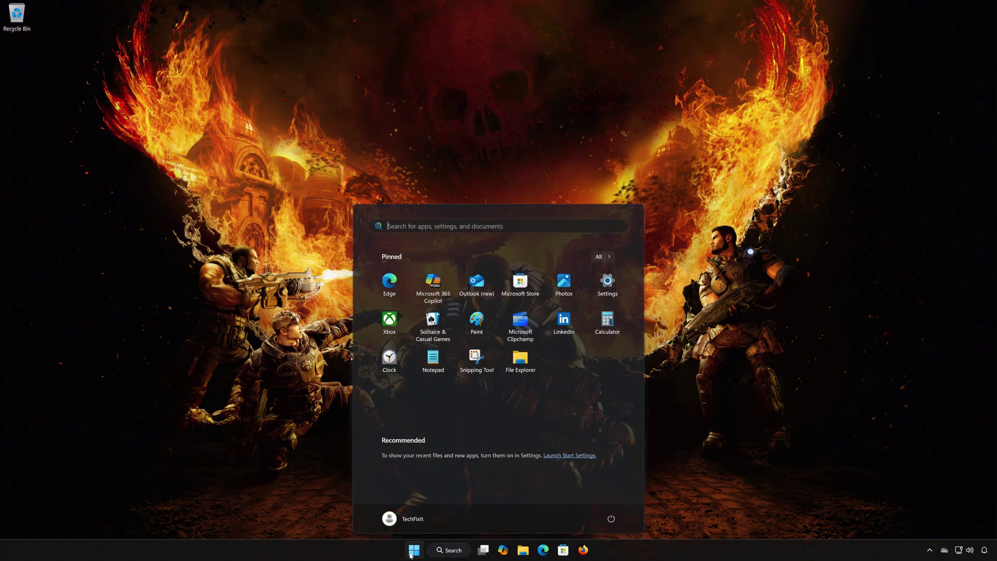
pyautogui.write('cmd')
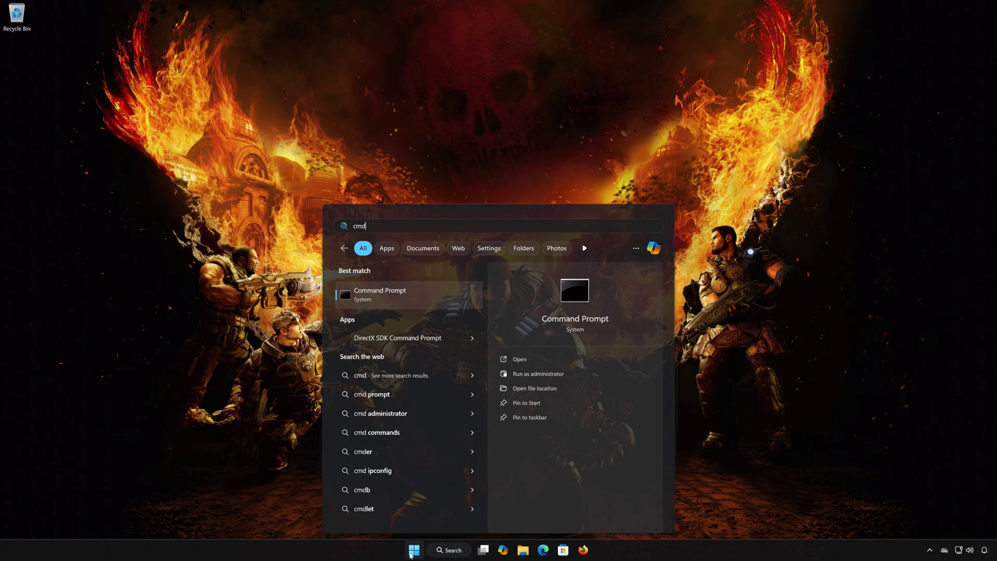
pyautogui.rightClick(424, 294)
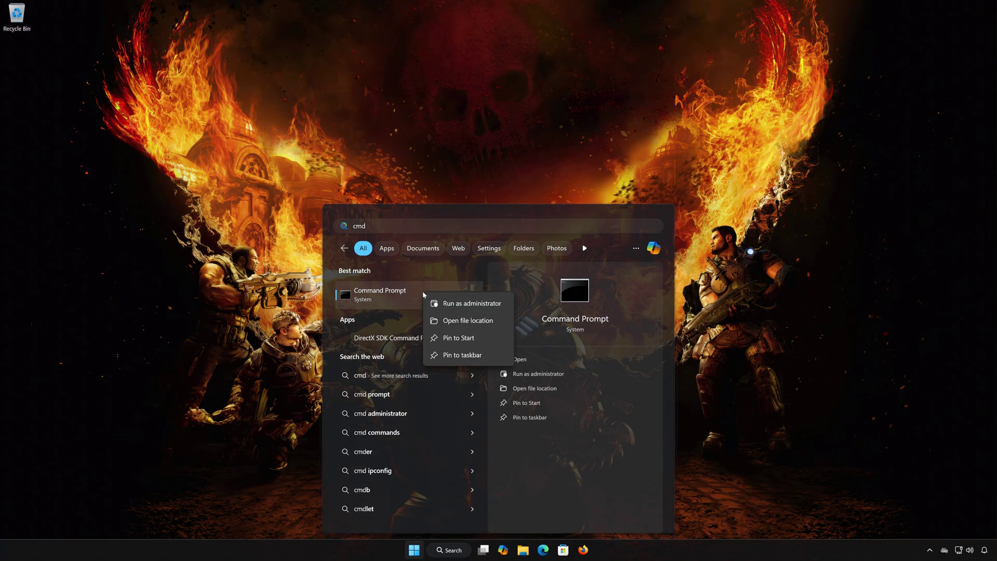
pyautogui.click(479, 305)
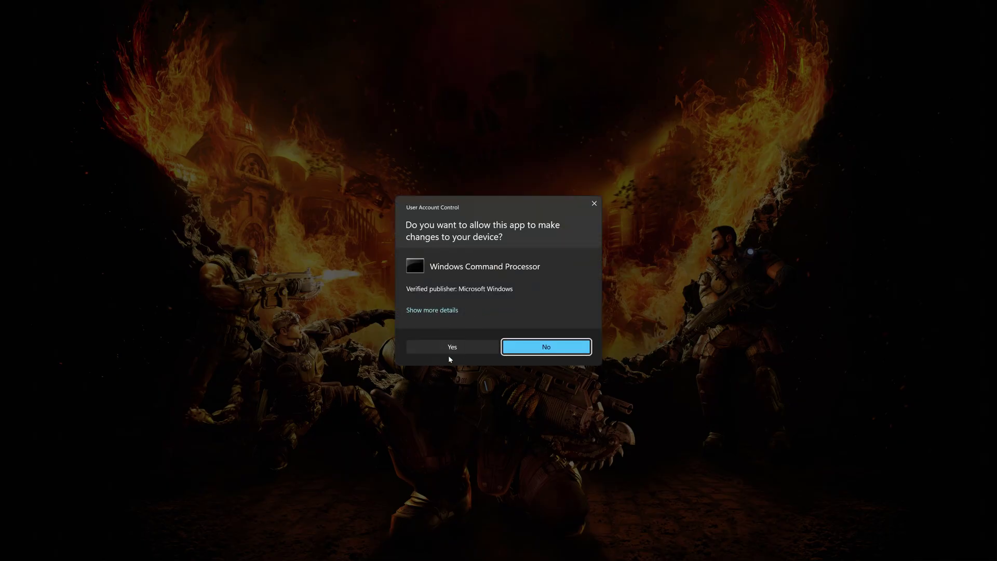
pyautogui.click(451, 349)
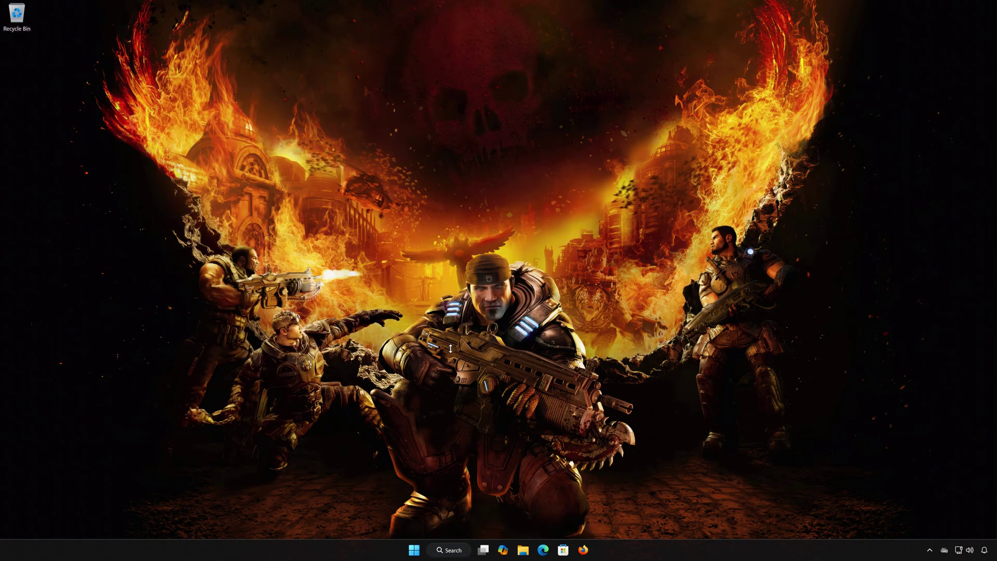
# Step: Centre the console window, then run ipconfig /release followed by ipconfig /renew
pyautogui.moveTo(371, 134); pyautogui.dragTo(519, 152)
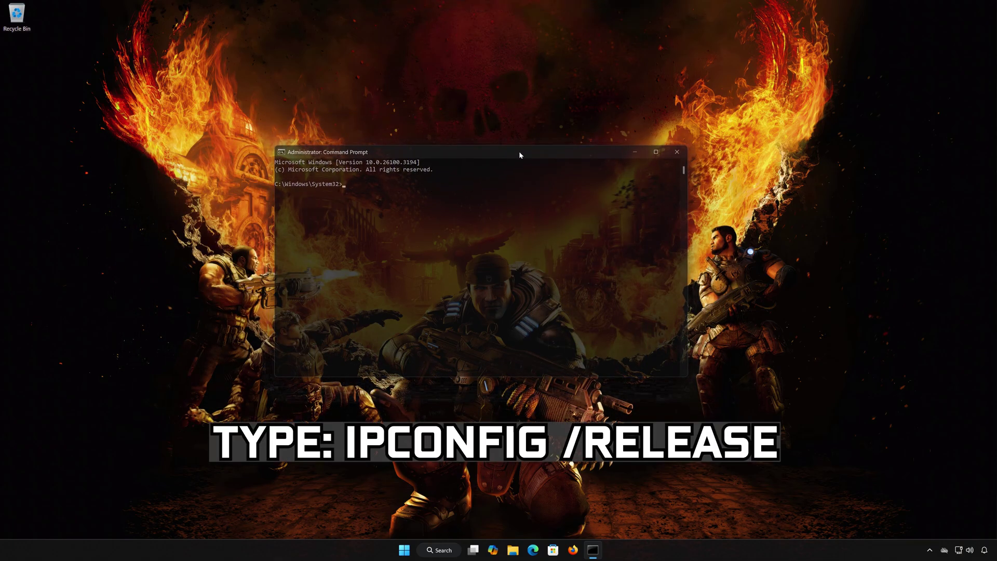
pyautogui.write('ipconfig /release')
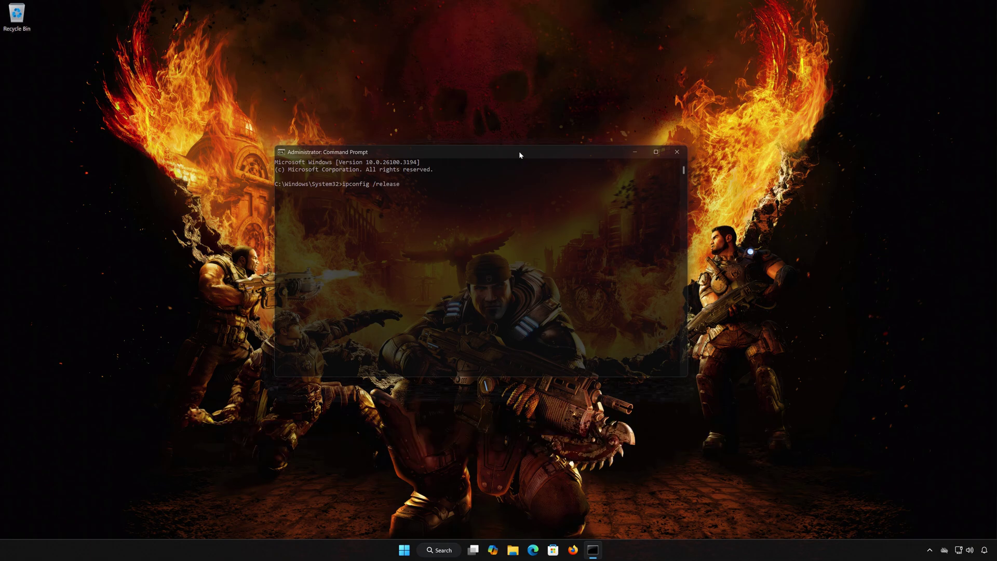
pyautogui.press('Return')
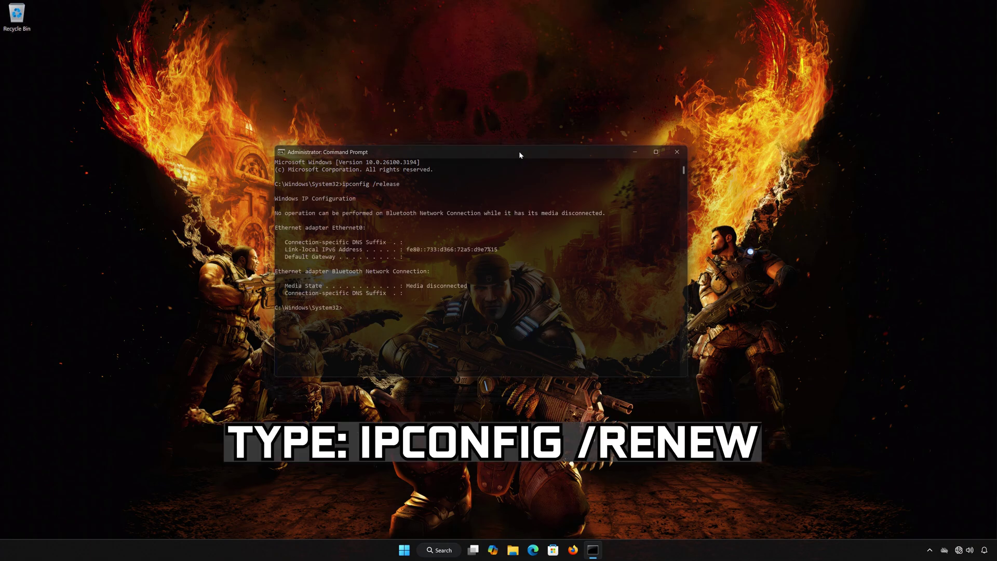
pyautogui.write('ipconfig /renew')
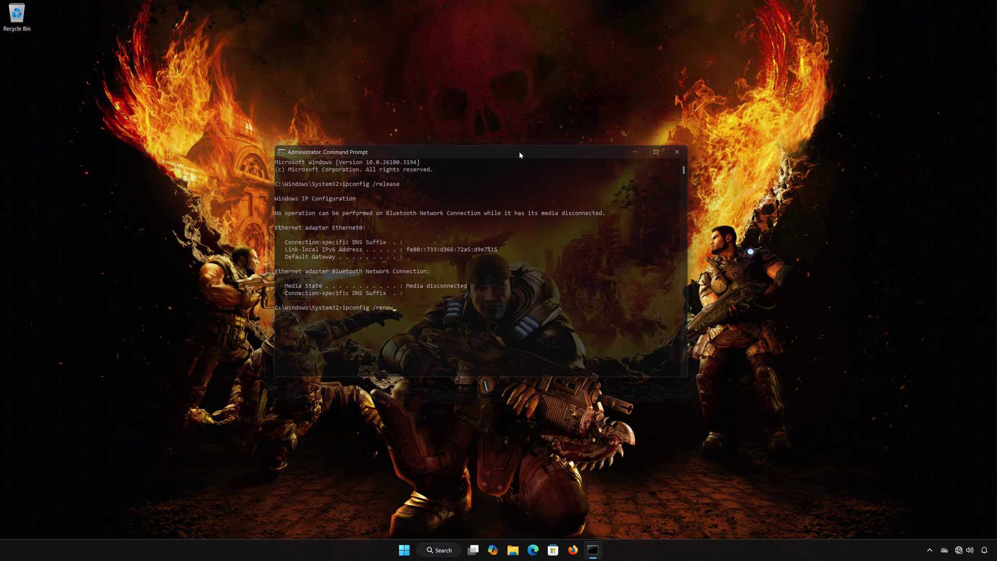
pyautogui.press('Return')
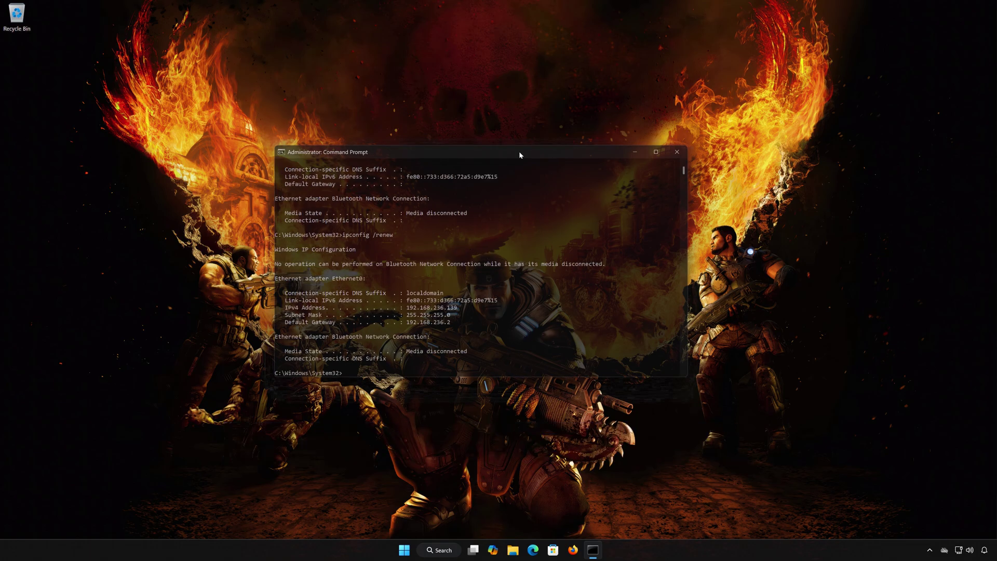
# Step: Run ipconfig /flushdns and netsh winsock reset, then begin typing exit to close the console
pyautogui.write('ipc')
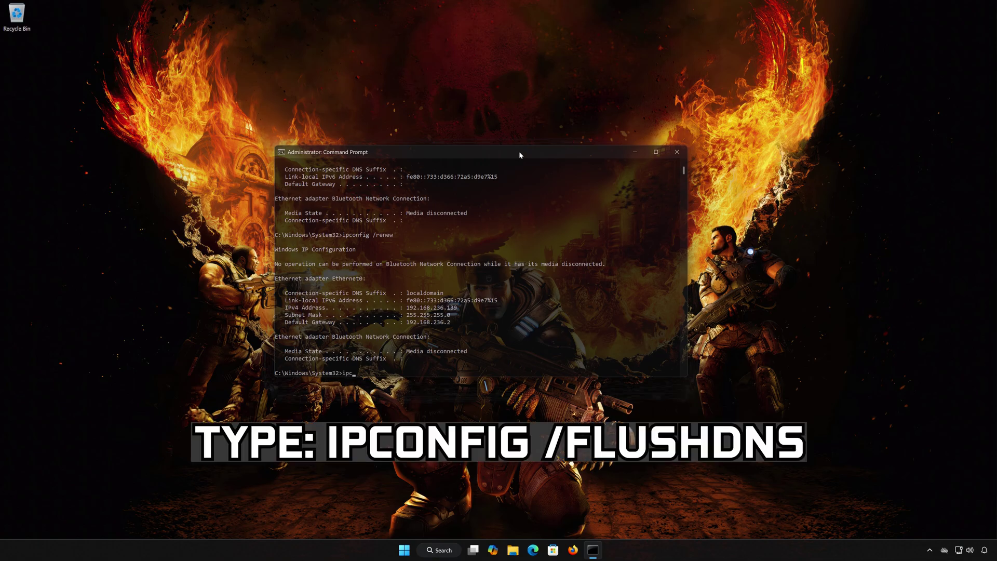
pyautogui.write('onfig /flushdns')
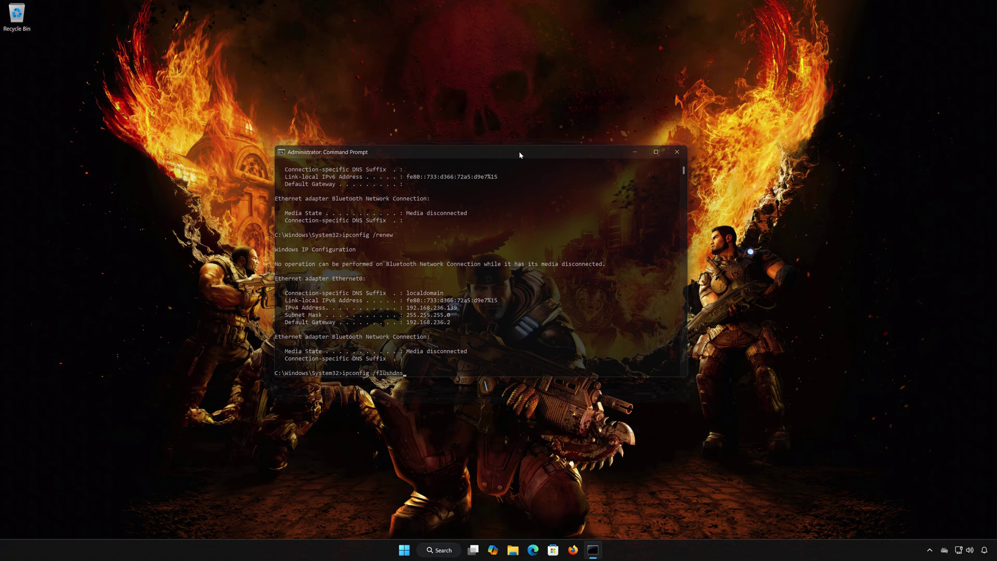
pyautogui.press('Return')
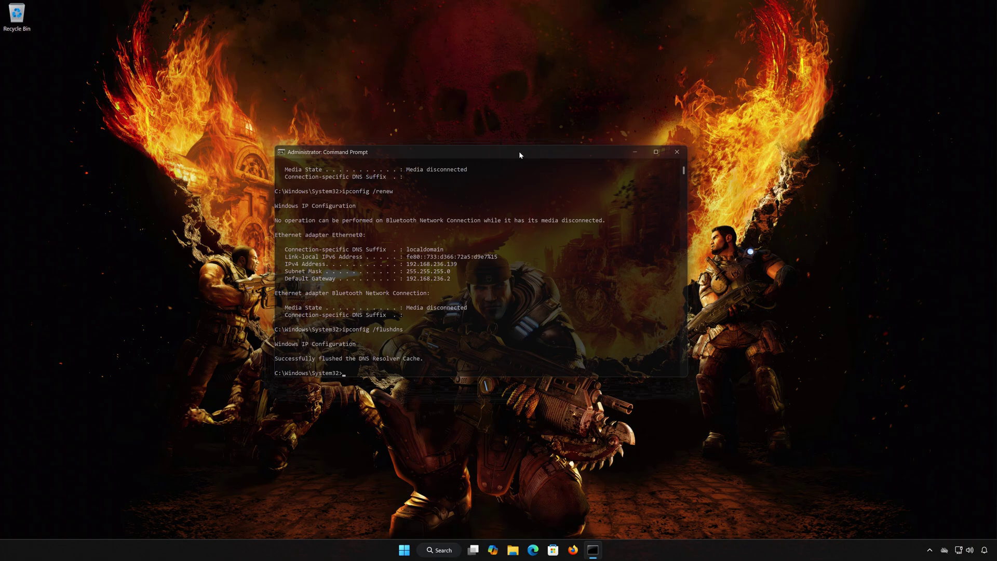
pyautogui.write('net')
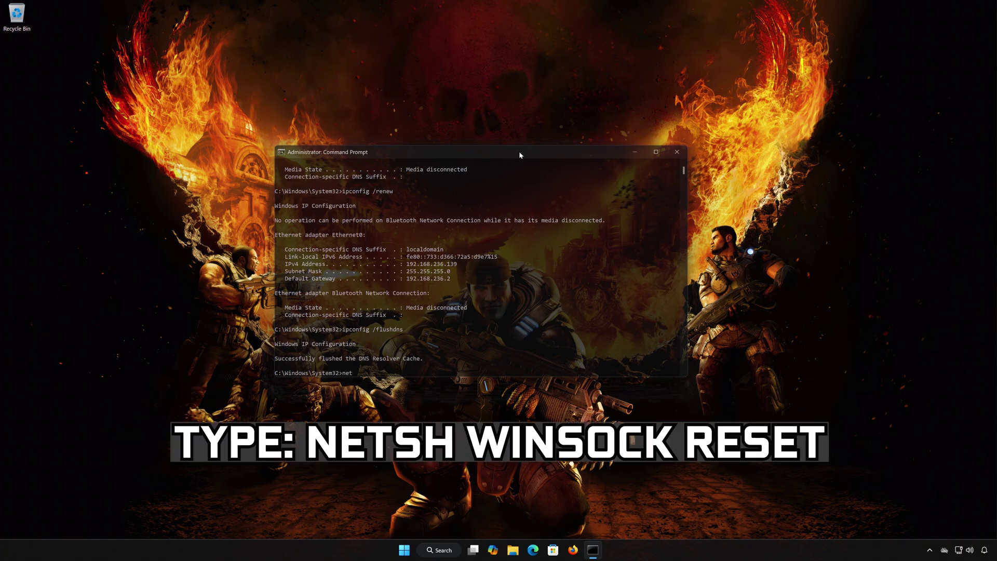
pyautogui.write('sh winsock reset')
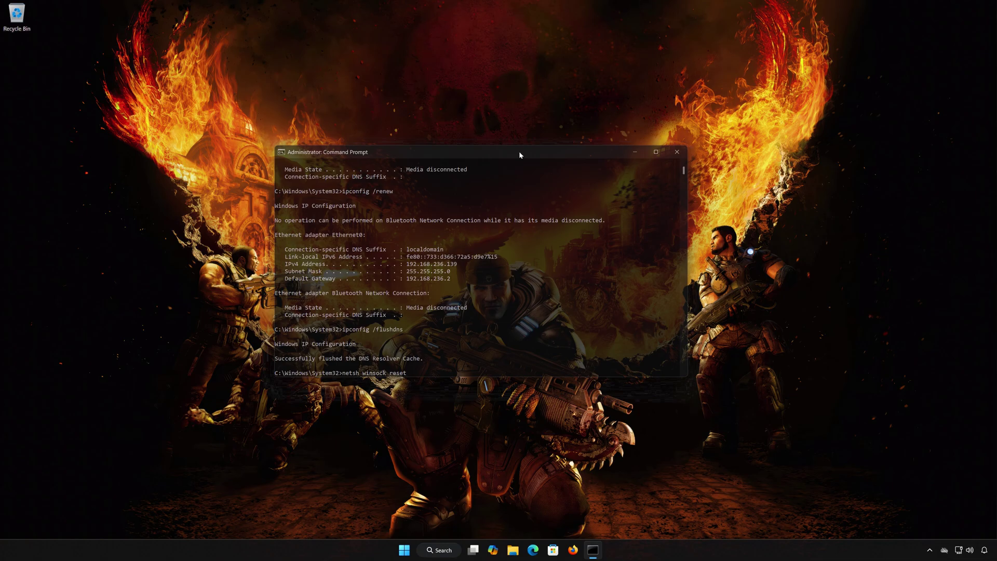
pyautogui.press('Return')
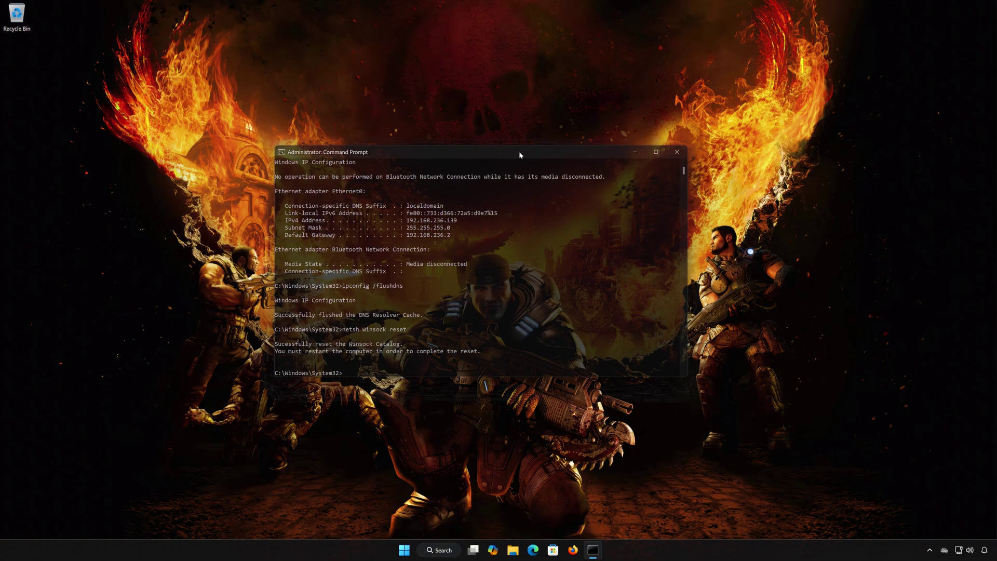
pyautogui.write('exit')
# Step: Exit the console, view the Start menu power options, then search Start for control
pyautogui.press('Return')
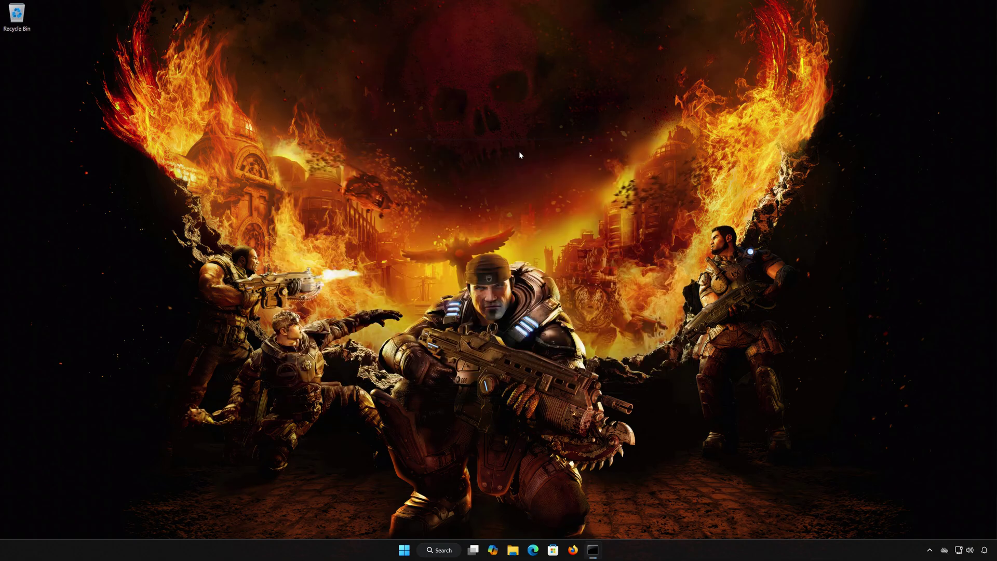
pyautogui.click(413, 550)
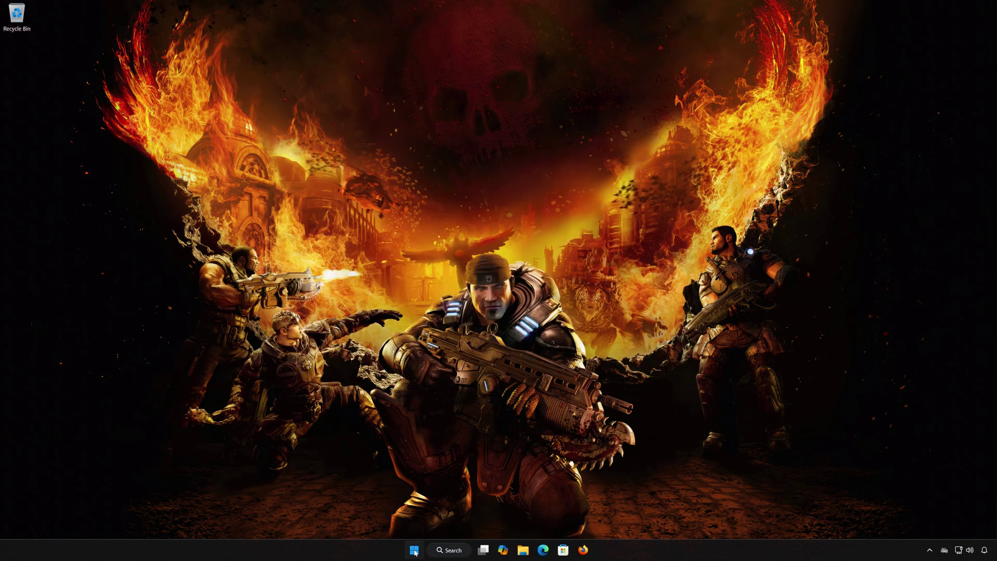
pyautogui.click(612, 519)
pyautogui.write('control')
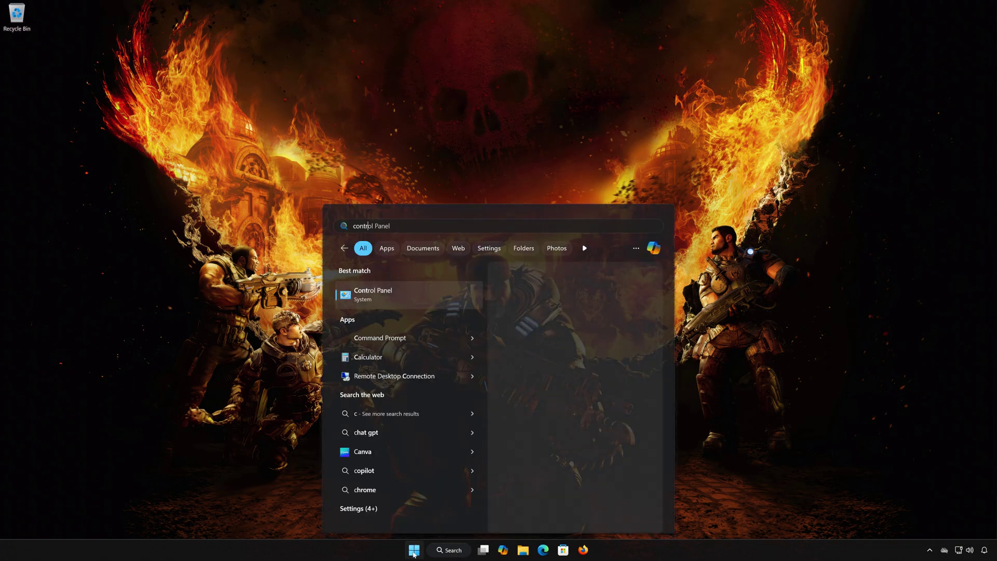
# Step: Go through Control Panel > Network and Internet > Network and Sharing Center to Ethernet0 status, closing the Center
pyautogui.click(422, 300)
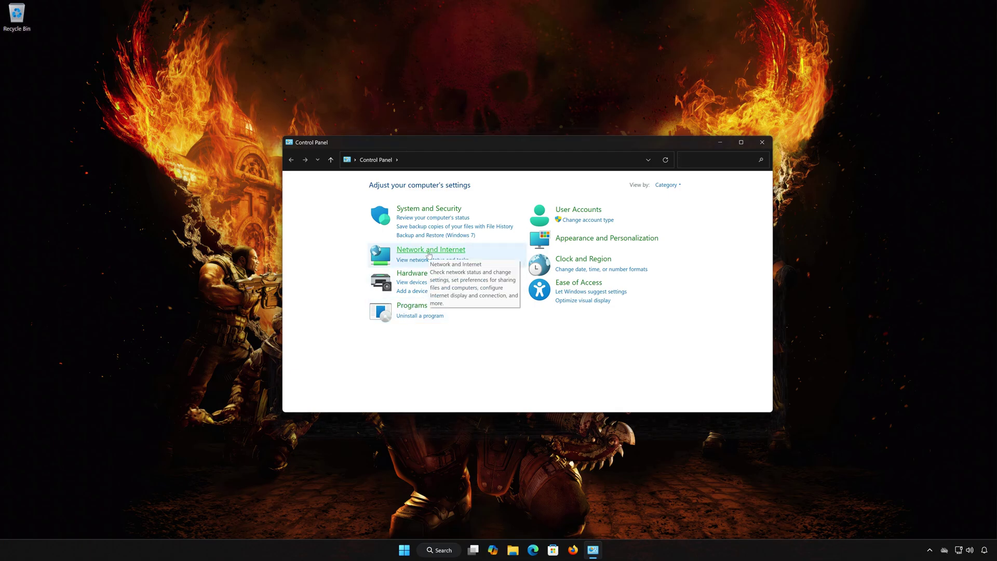
pyautogui.click(429, 252)
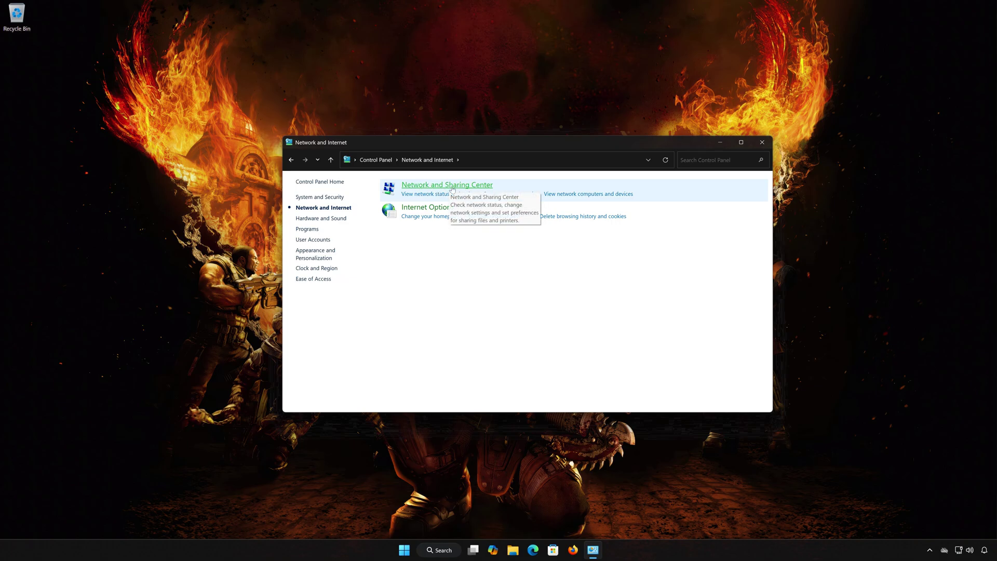
pyautogui.click(453, 189)
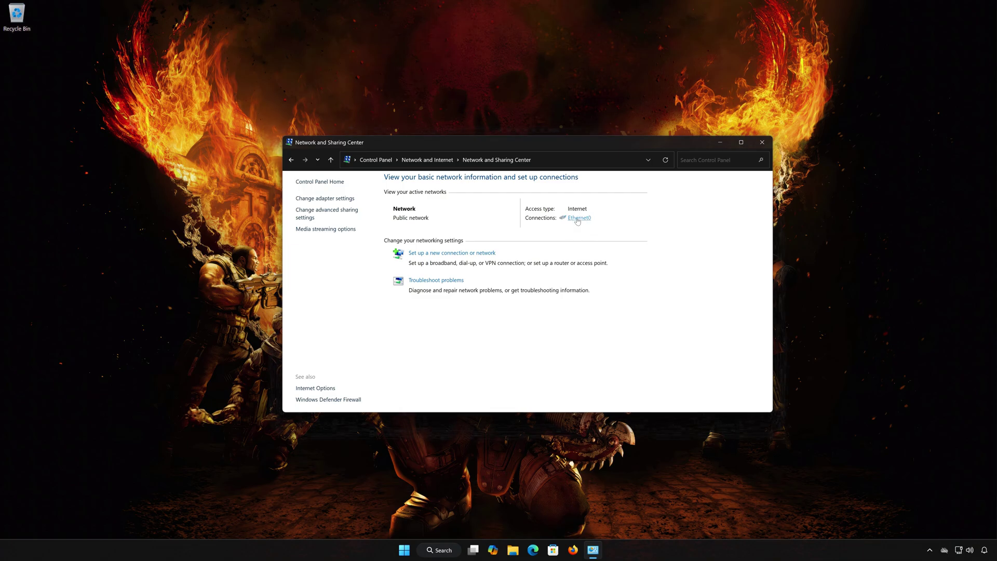
pyautogui.click(578, 220)
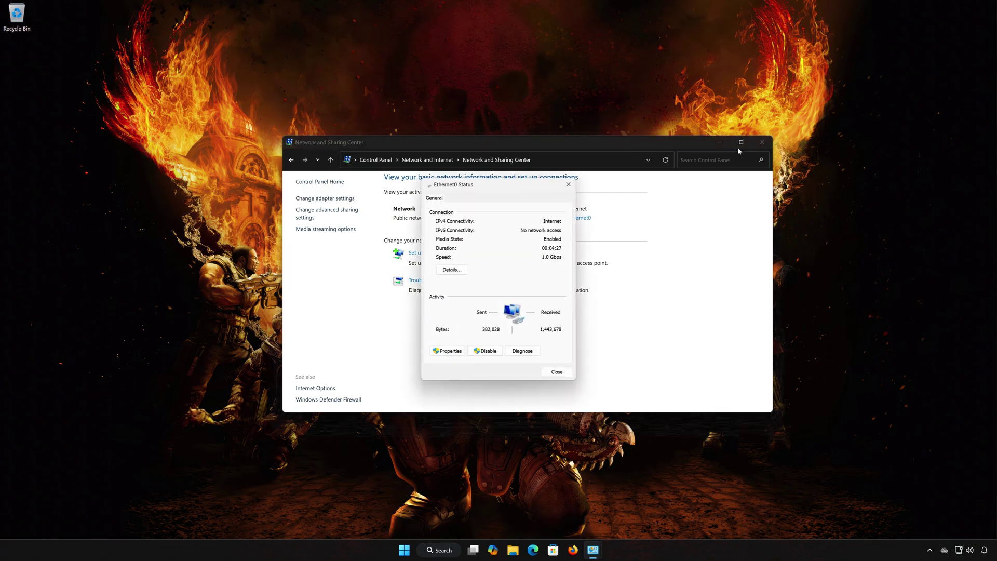
pyautogui.click(762, 142)
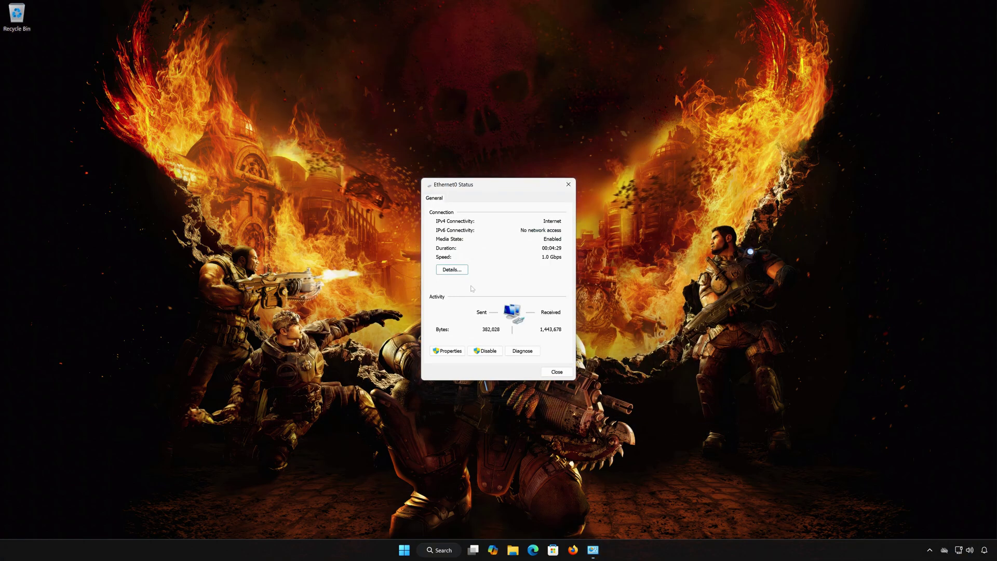
# Step: Set Ethernet0's IPv4 DNS servers manually to 8.8.8.8 and 8.4.4.8, then close its properties
pyautogui.click(450, 351)
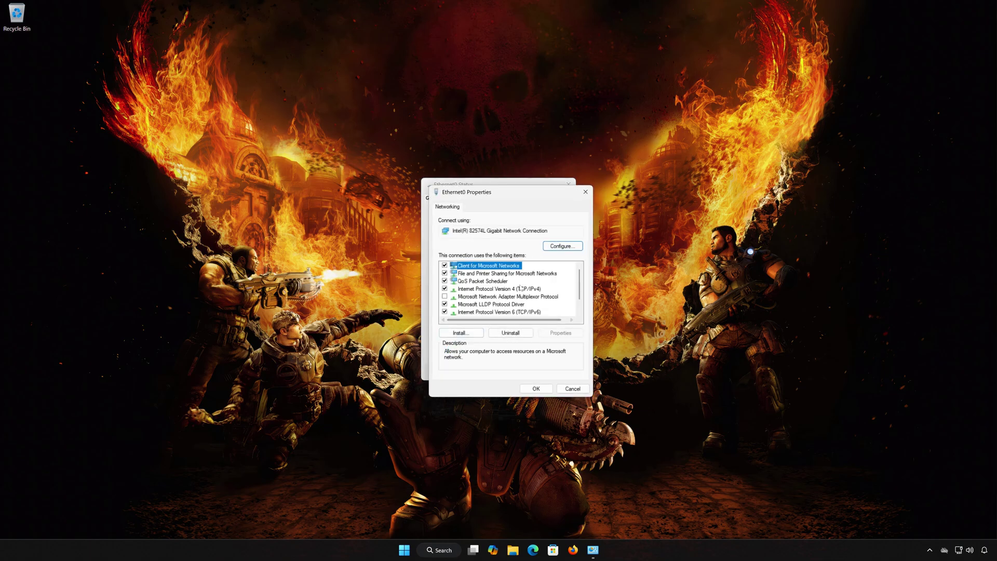
pyautogui.click(521, 289)
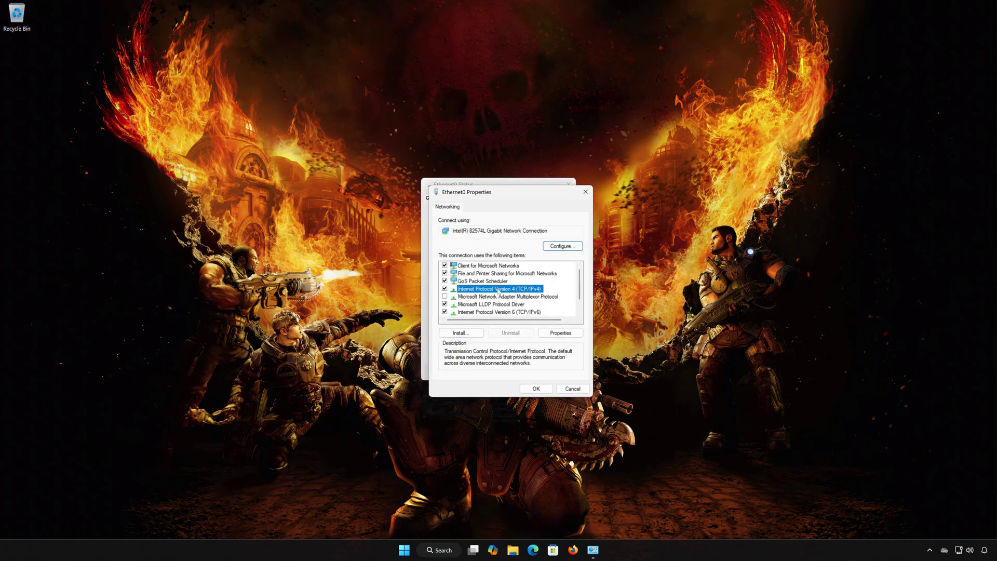
pyautogui.click(561, 333)
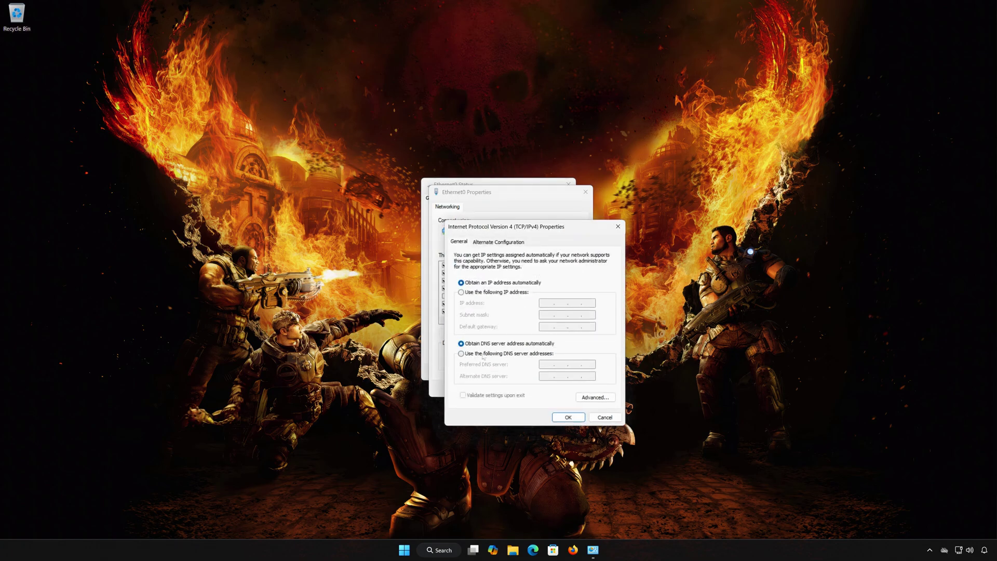
pyautogui.click(464, 354)
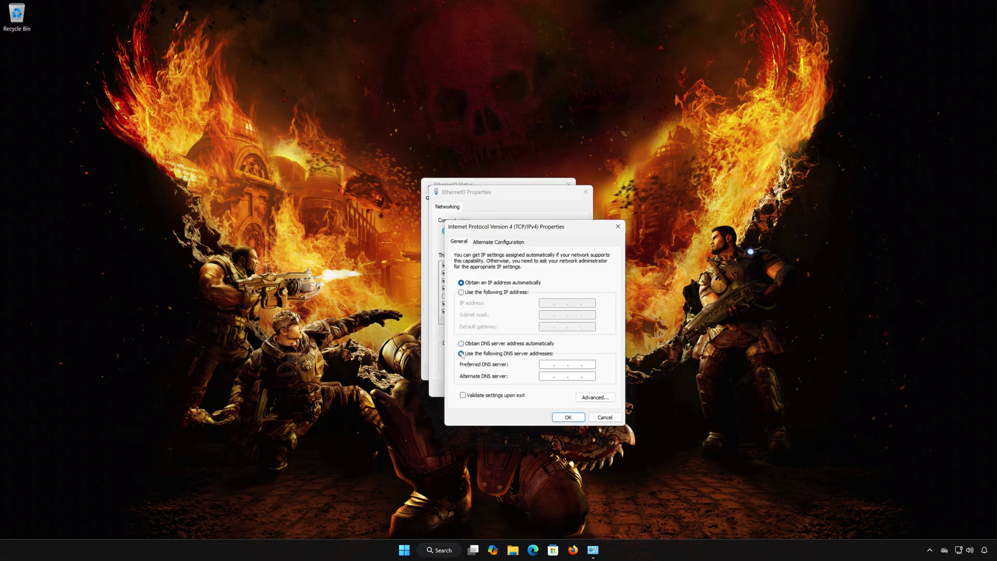
pyautogui.write('8.')
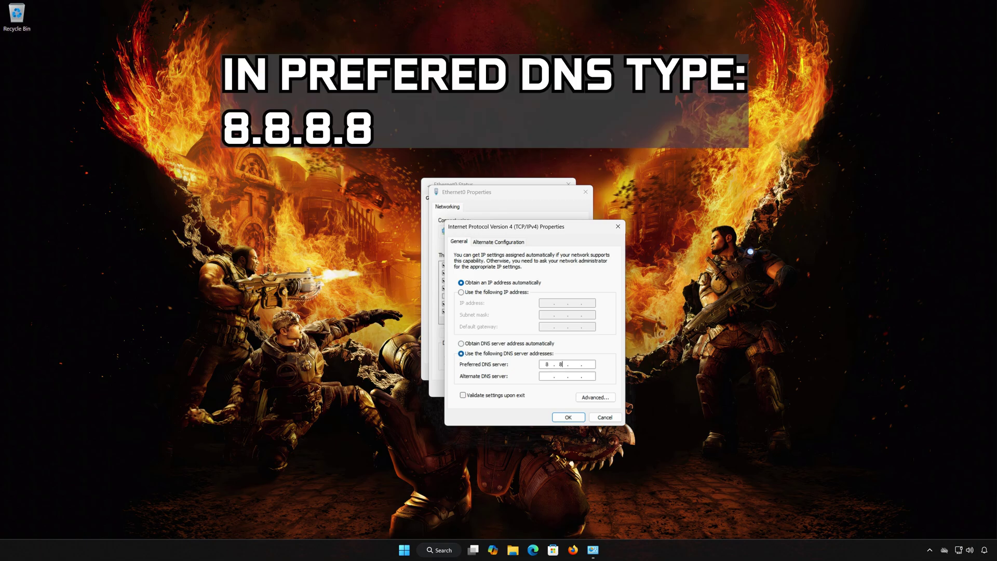
pyautogui.write('8.8.8')
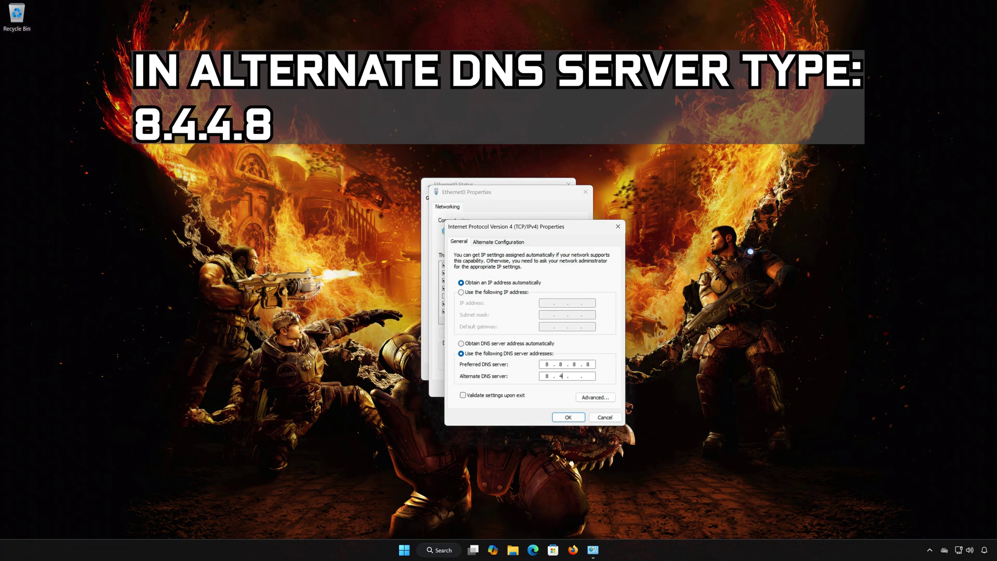
pyautogui.write('8 . 4 . 4')
pyautogui.click(568, 417)
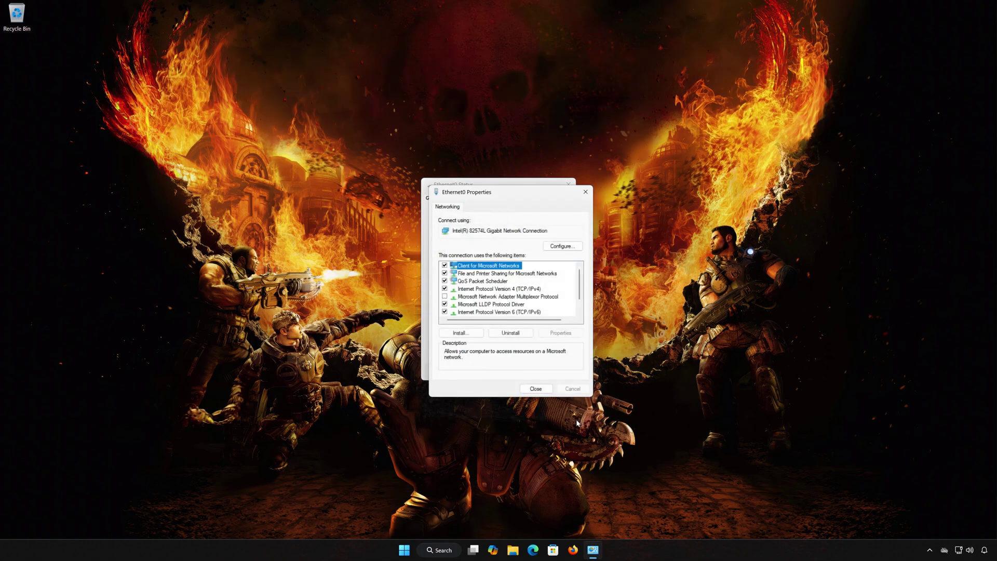
pyautogui.click(550, 391)
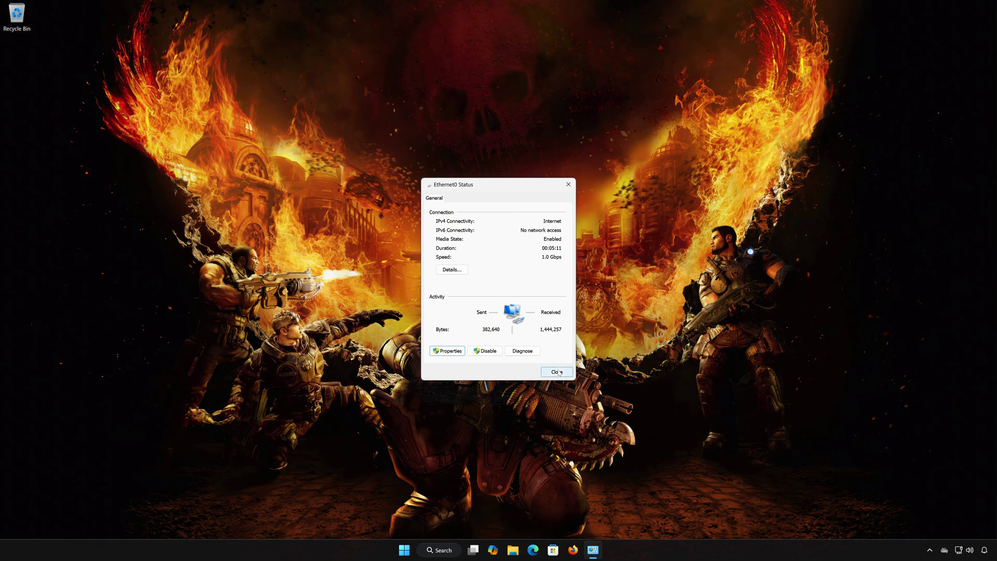
# Step: Close the Ethernet0 Status dialog and open Settings on the Network & internet page
pyautogui.click(557, 372)
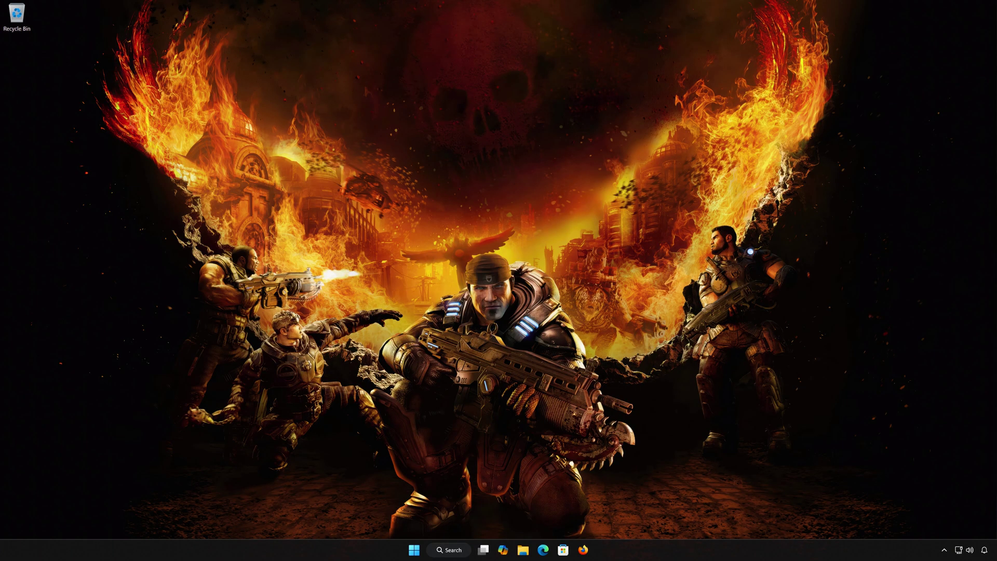
pyautogui.click(414, 551)
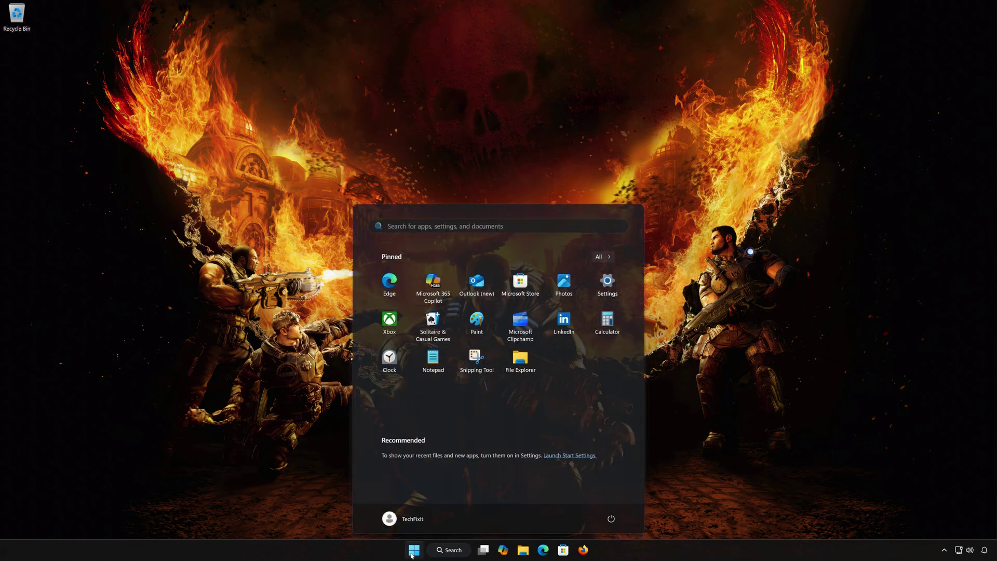
pyautogui.click(607, 284)
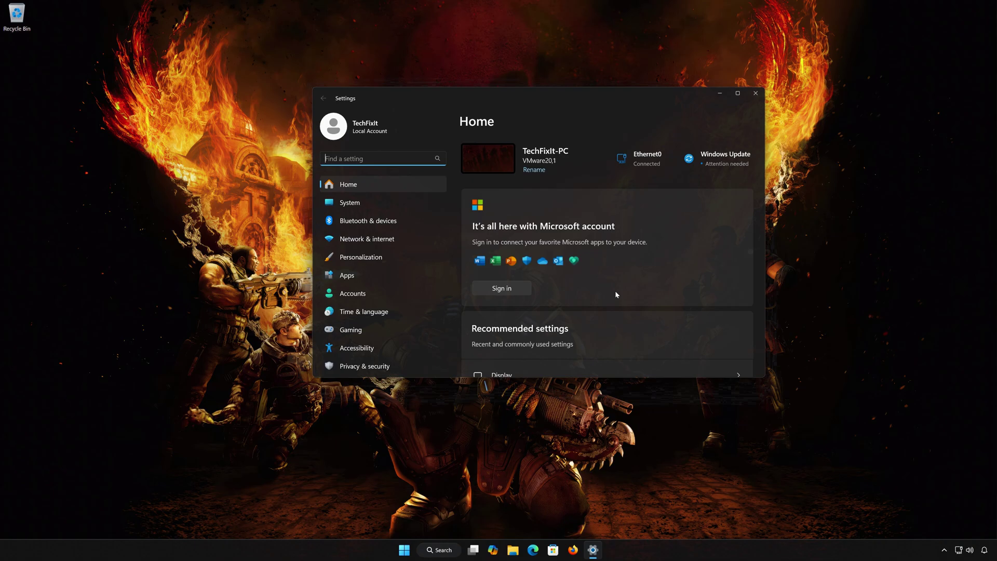
pyautogui.click(383, 240)
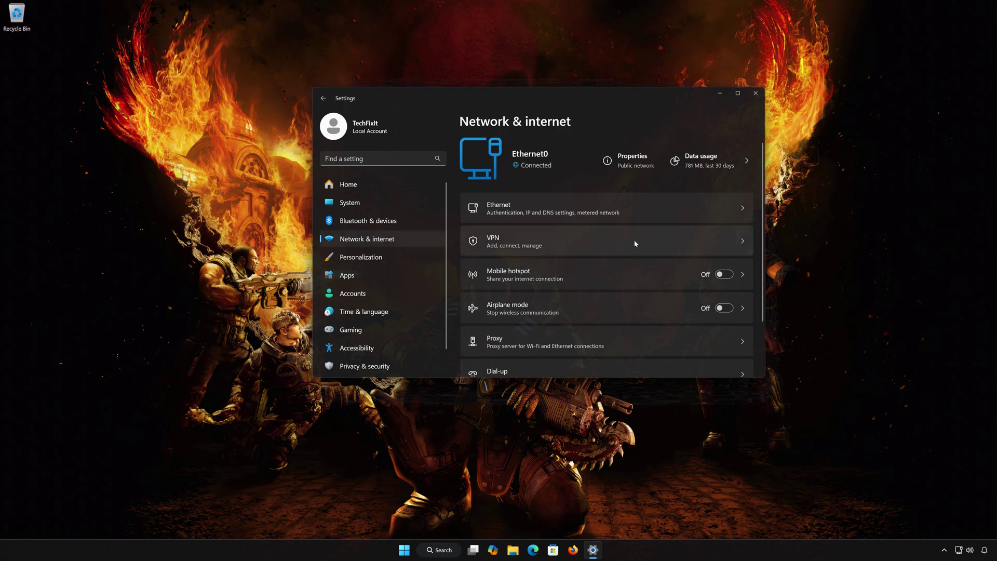
pyautogui.scroll(-2, 637, 243)
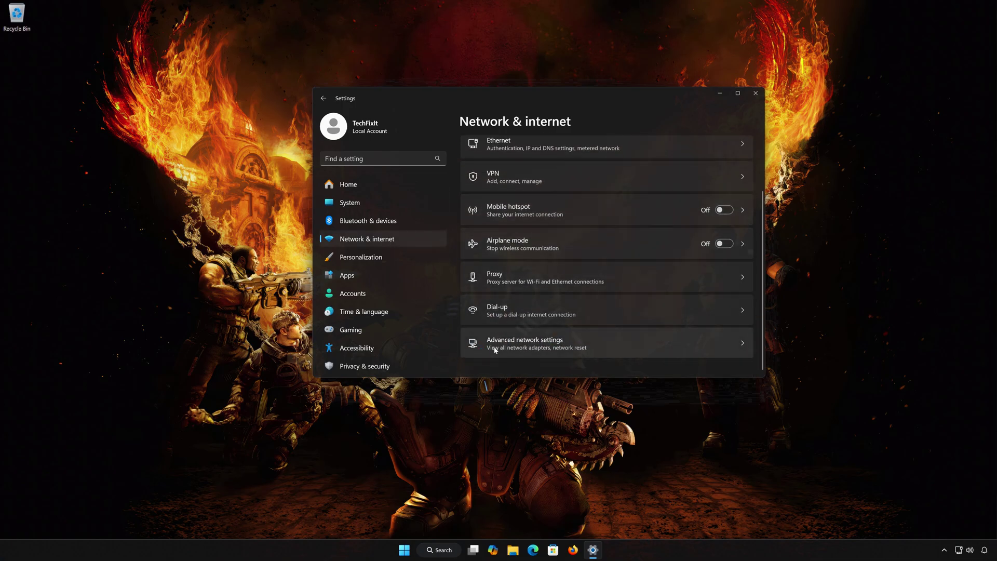
# Step: Run Network reset from Advanced network settings, confirm it, and dismiss the sign-out notice
pyautogui.click(598, 341)
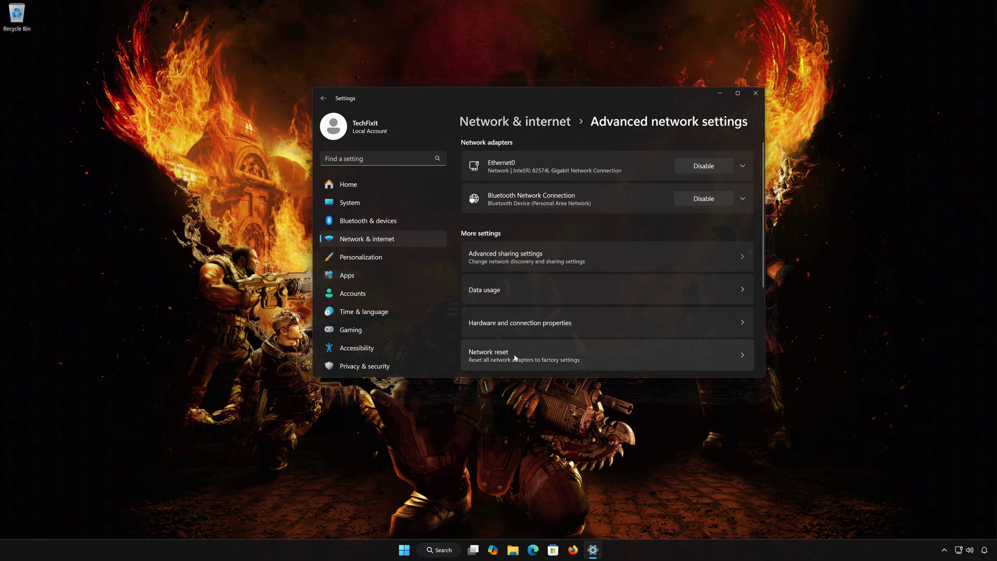
pyautogui.click(567, 350)
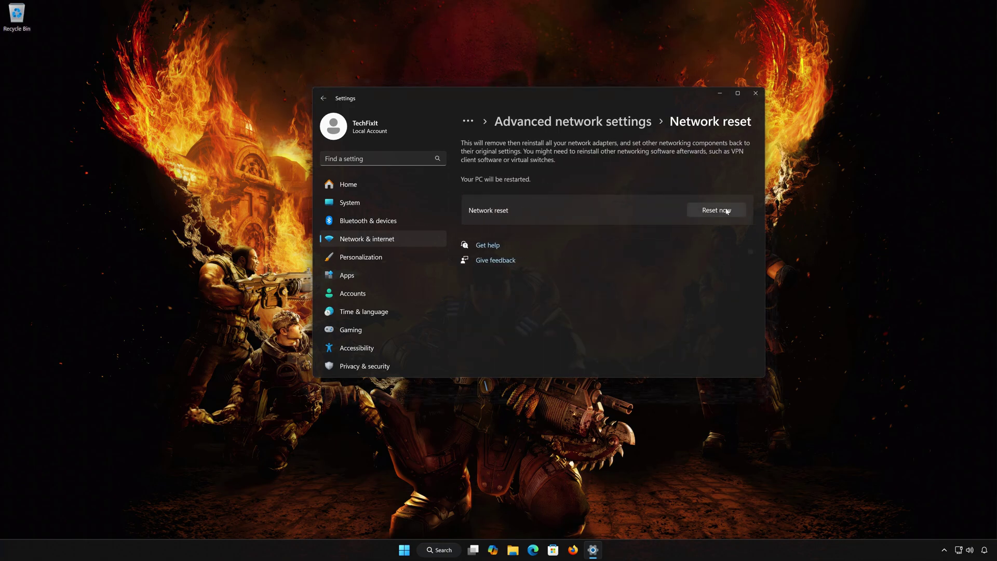
pyautogui.click(727, 211)
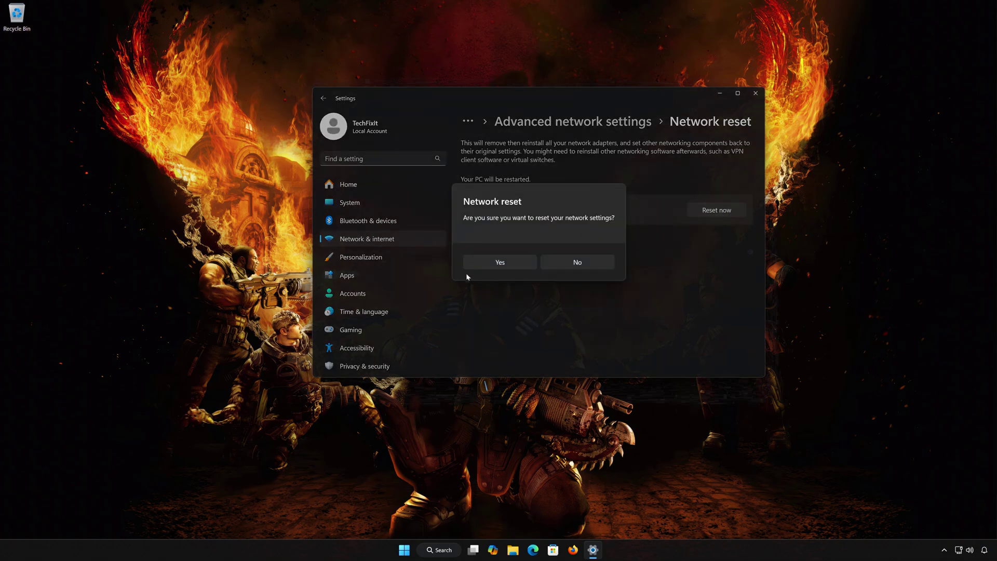
pyautogui.click(498, 264)
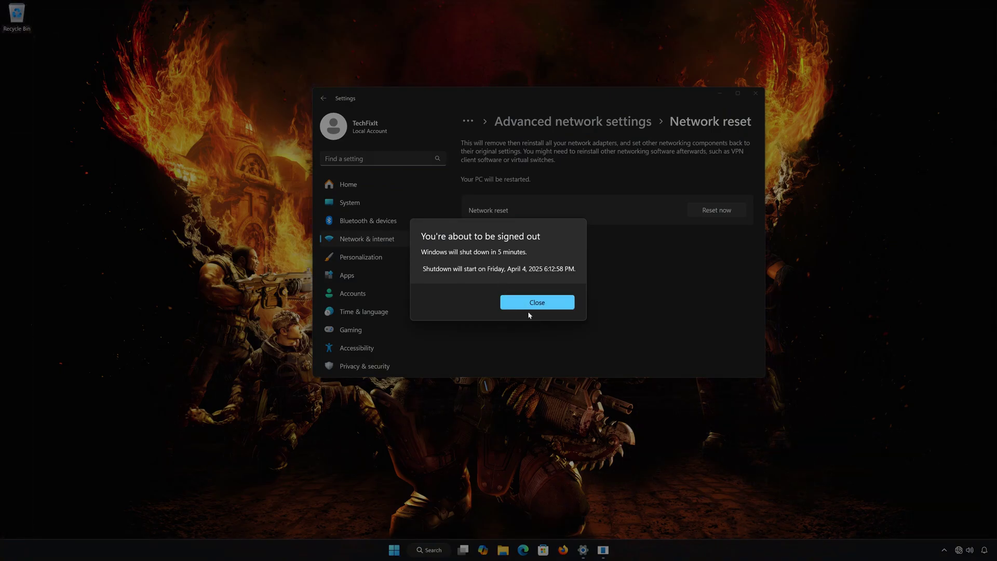
pyautogui.click(549, 306)
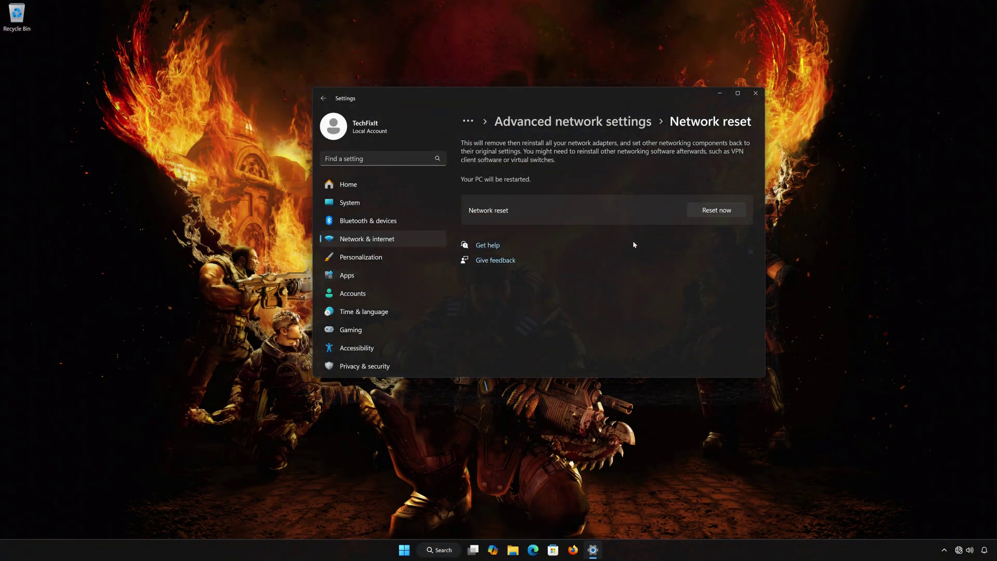
# Step: Close Settings and bring up the Start menu's power options to restart
pyautogui.click(756, 93)
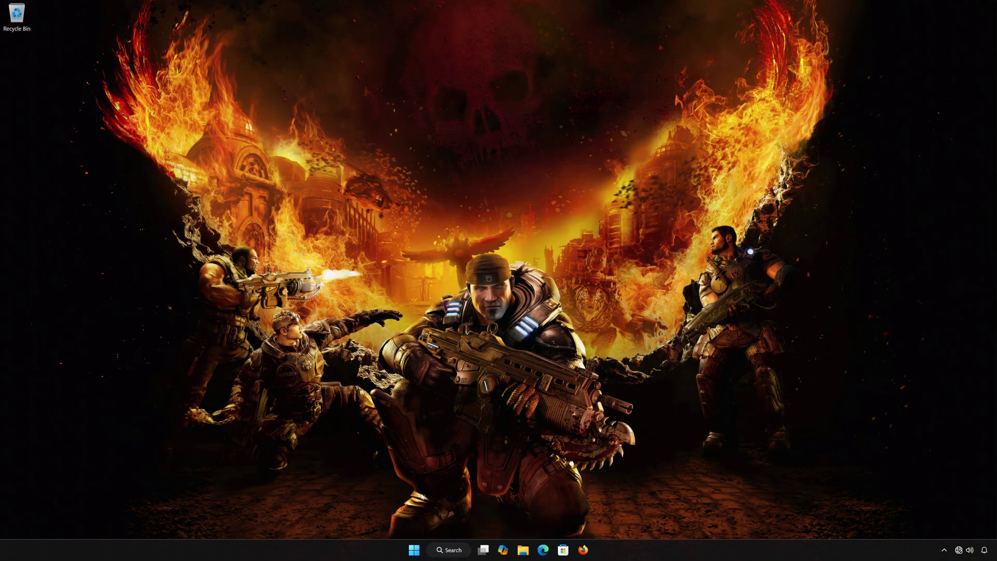
pyautogui.click(416, 550)
pyautogui.click(611, 519)
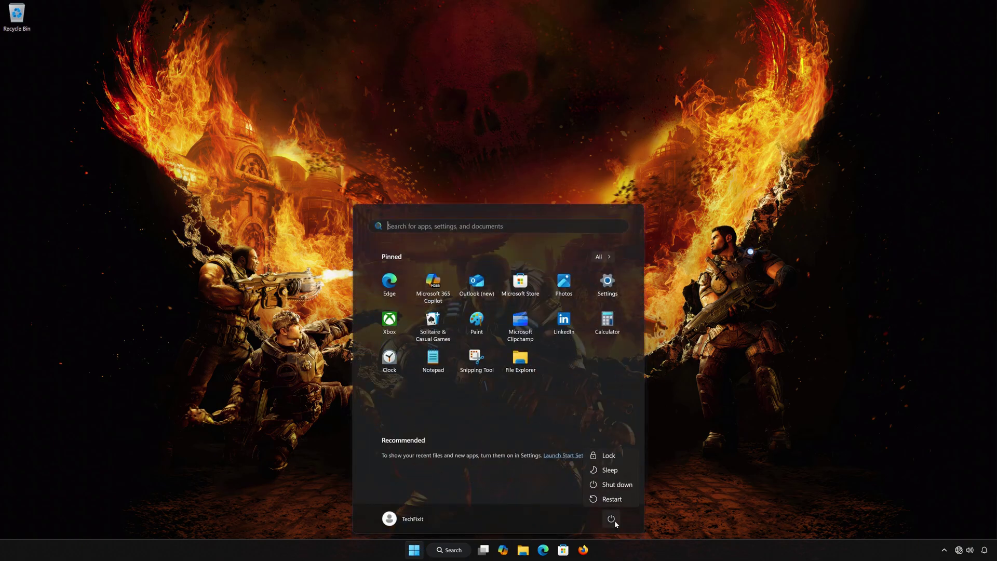